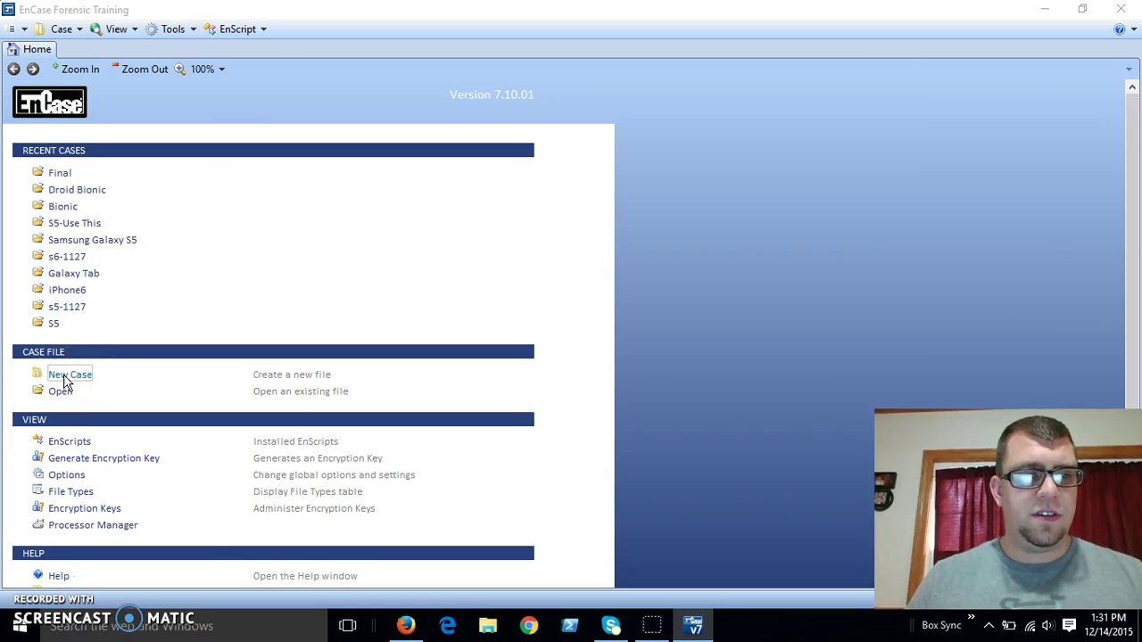
- Create a new case named SamsungGalaxyS5-Video from the #1 Basic template
click(64, 378)
text(S)
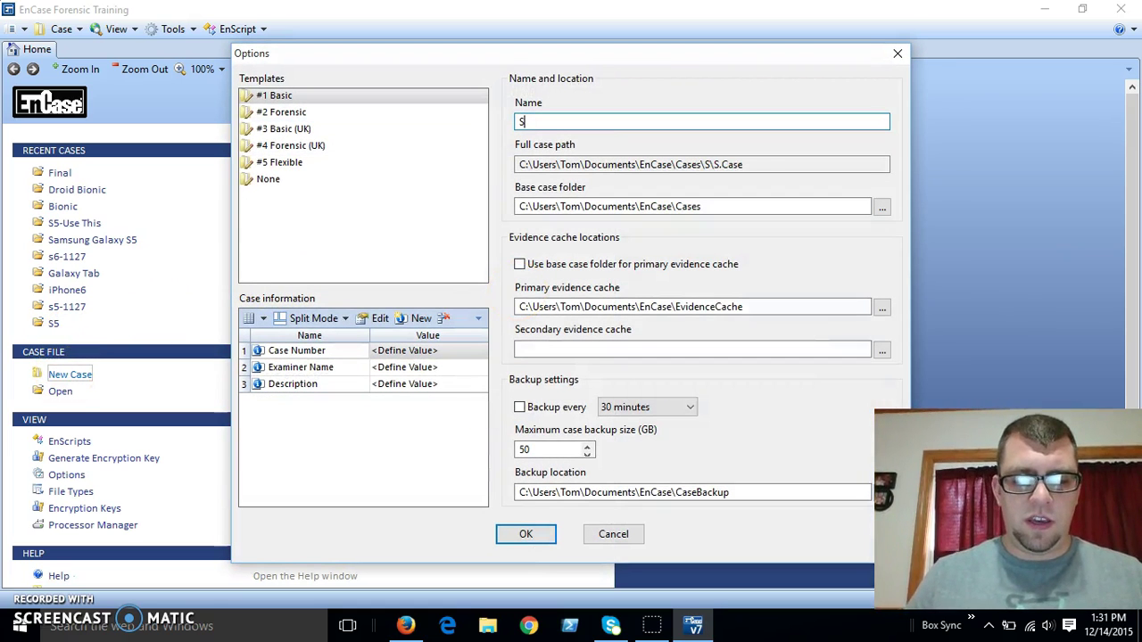
text(amsungGa)
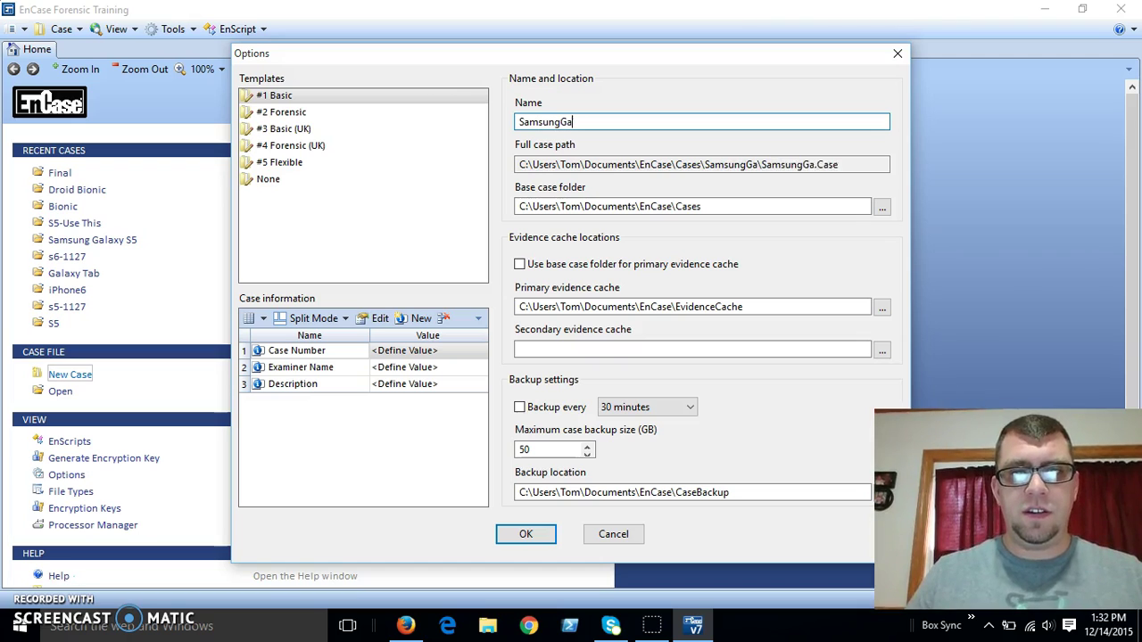
text(laxyS5T)
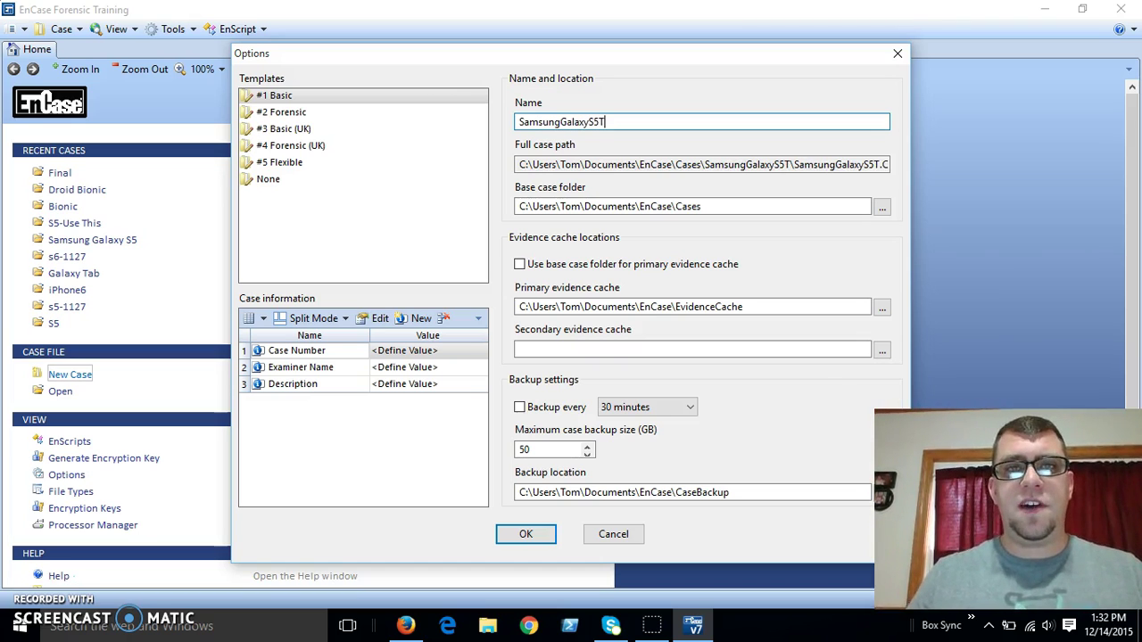
key(BackSpace)
text(-Video)
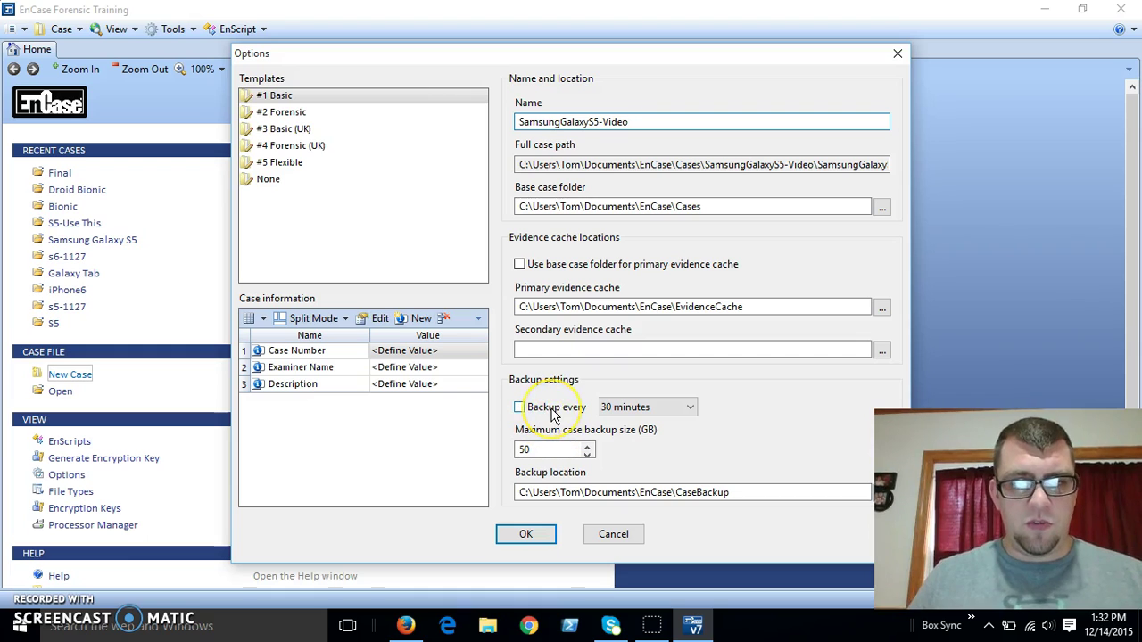
click(525, 534)
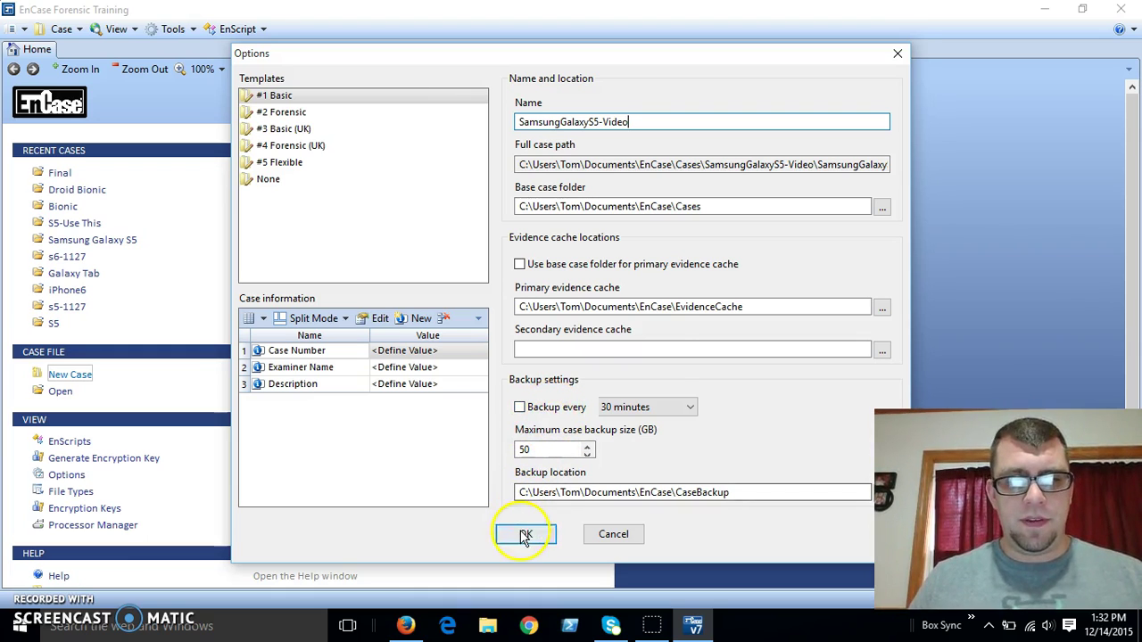
click(546, 372)
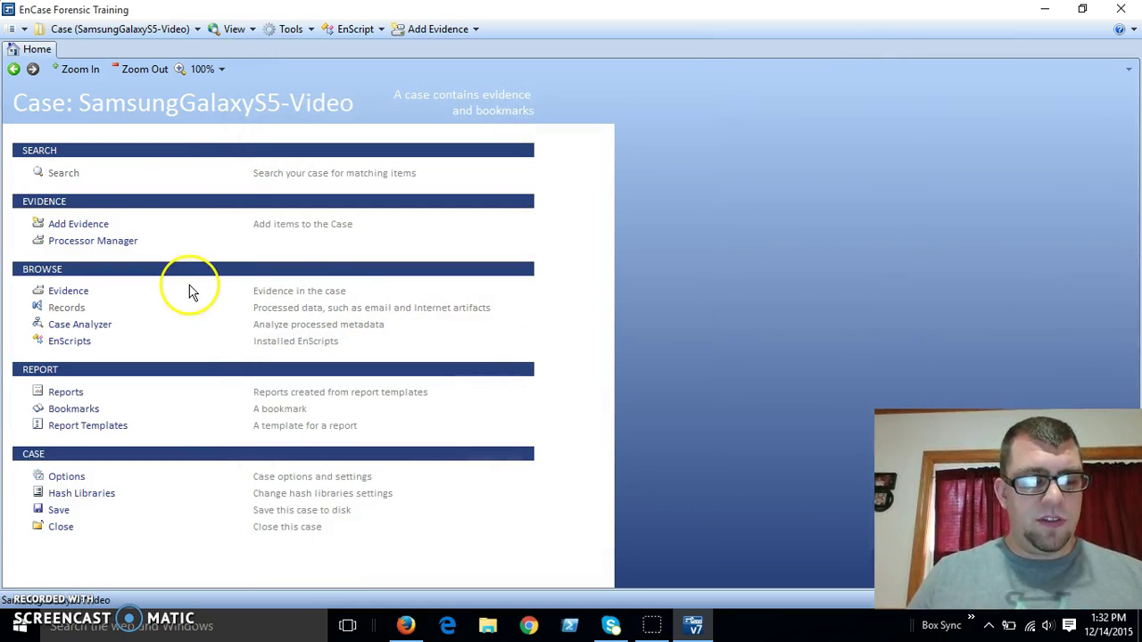
- Begin adding smartphone evidence to the case and review the setup instructions for Apple iOS, RIM BlackBerry and Google Android
click(88, 227)
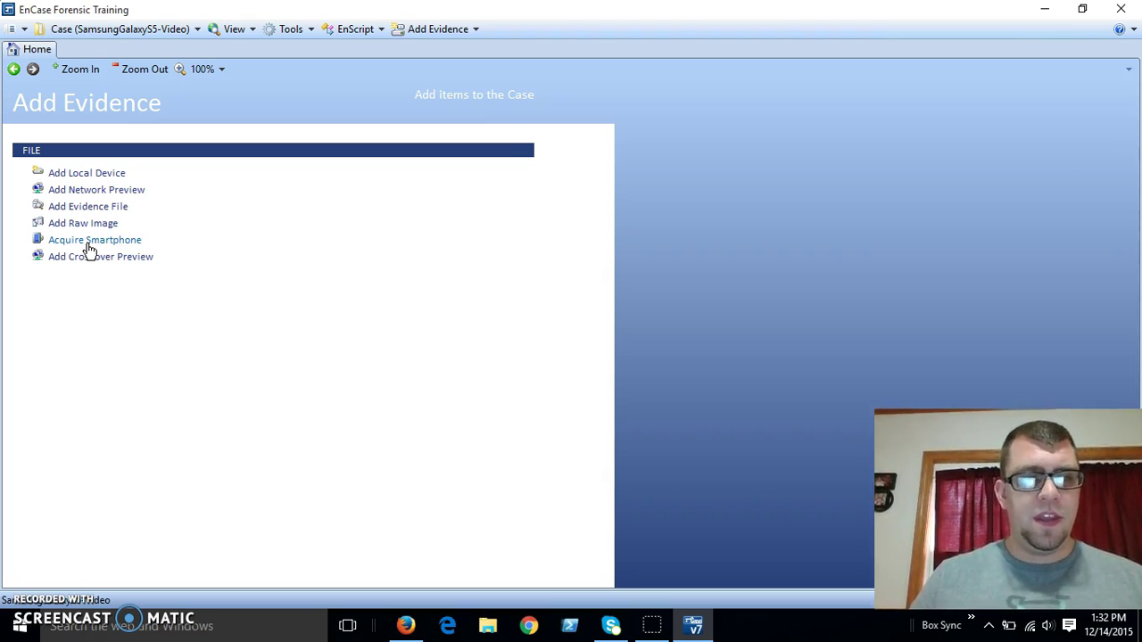
click(89, 243)
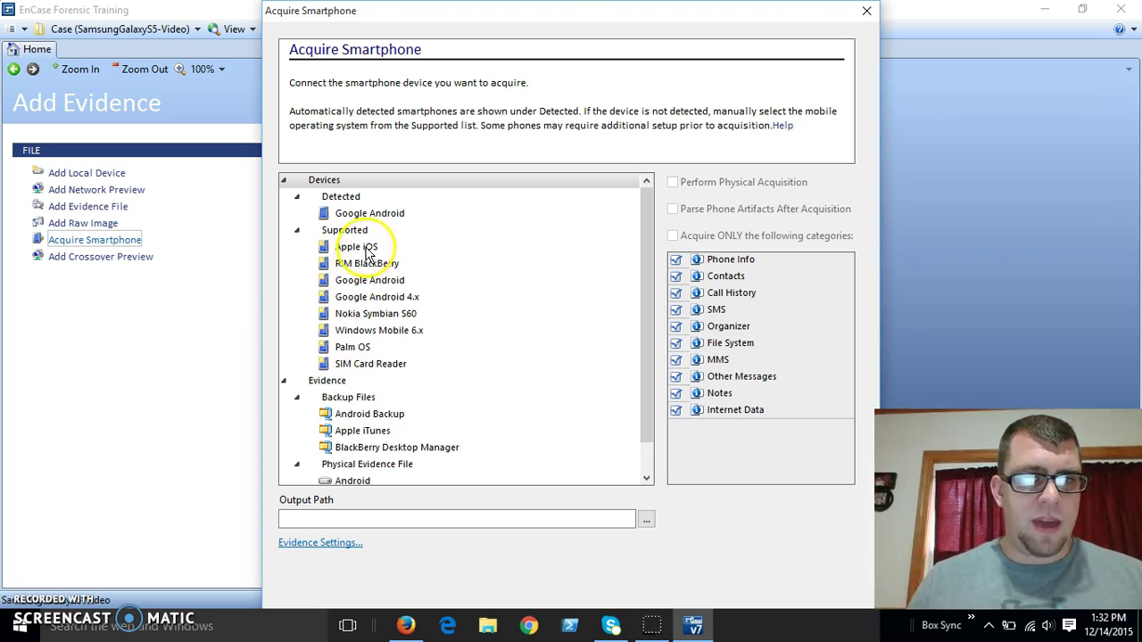
click(368, 253)
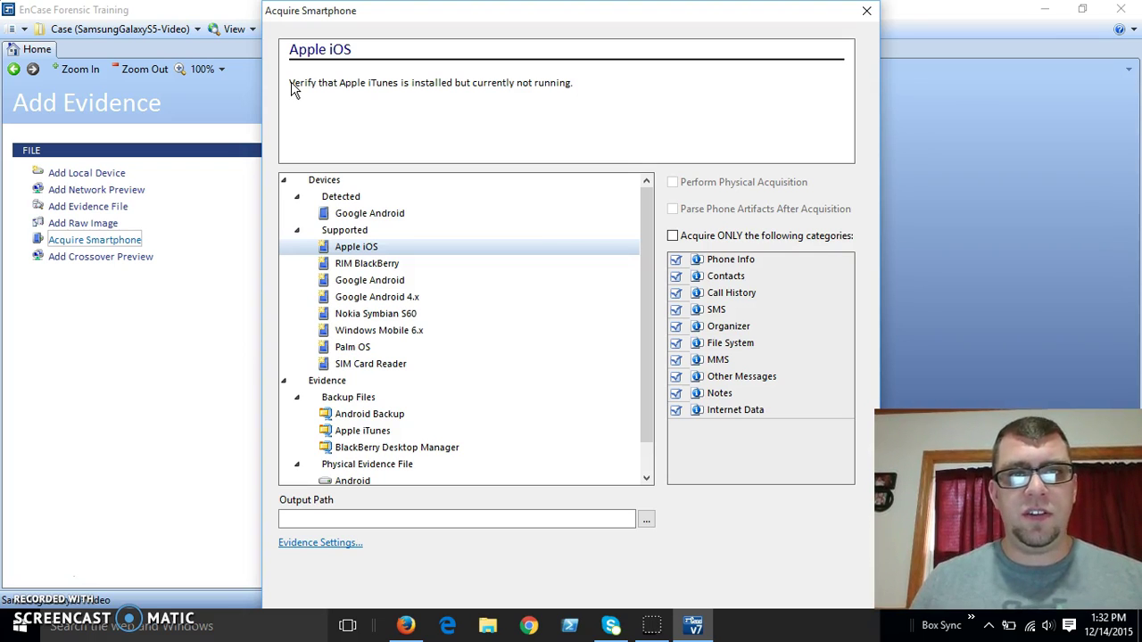
click(343, 264)
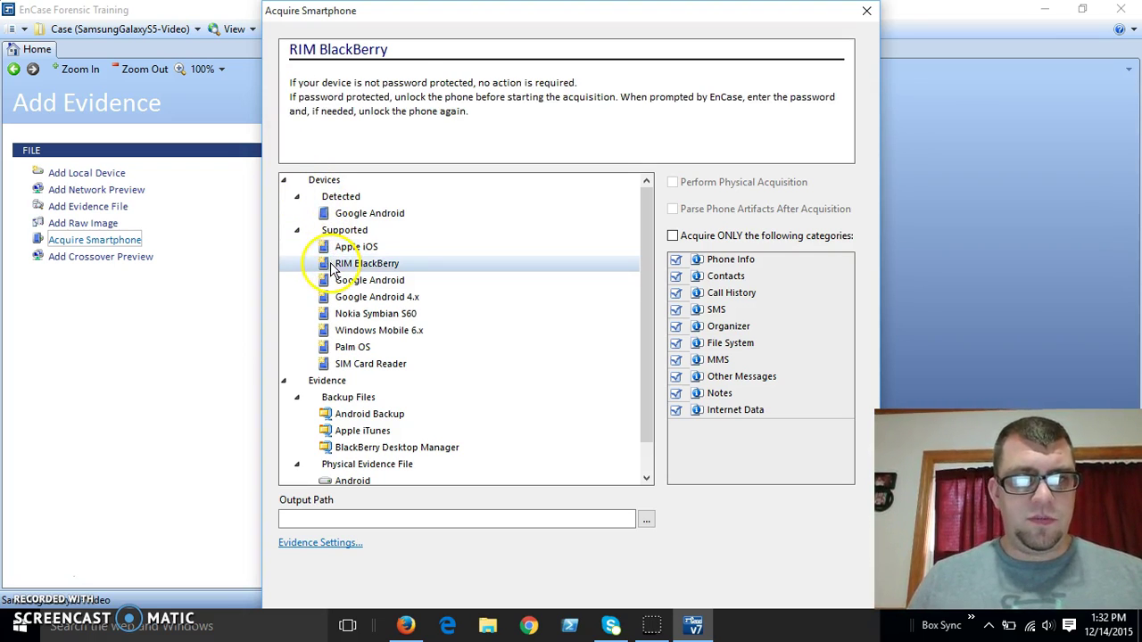
click(345, 282)
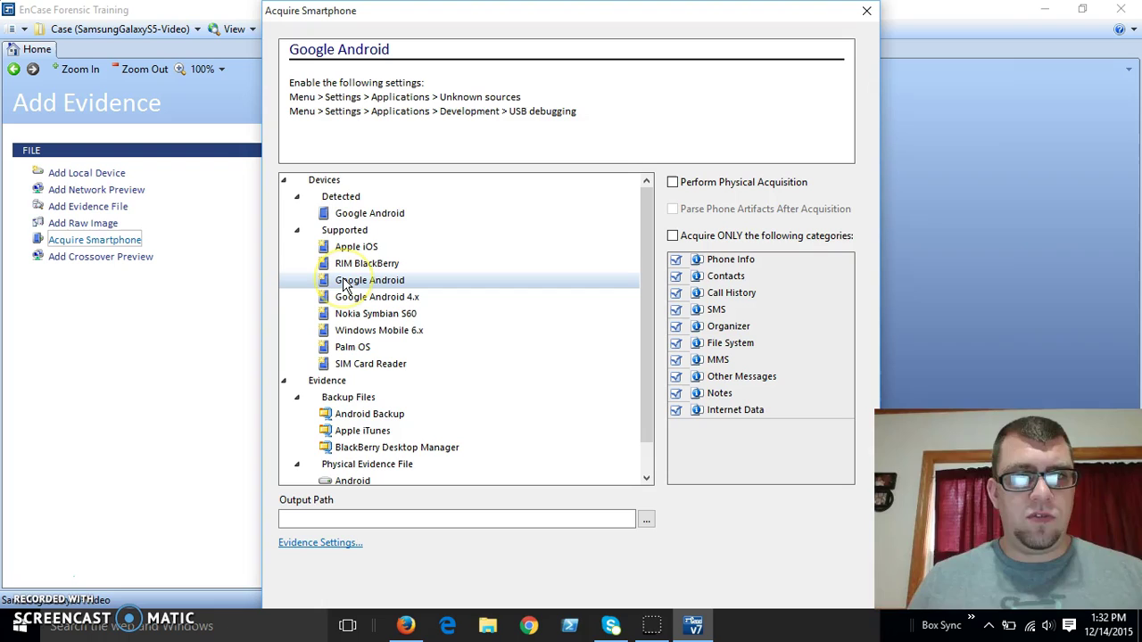
click(355, 141)
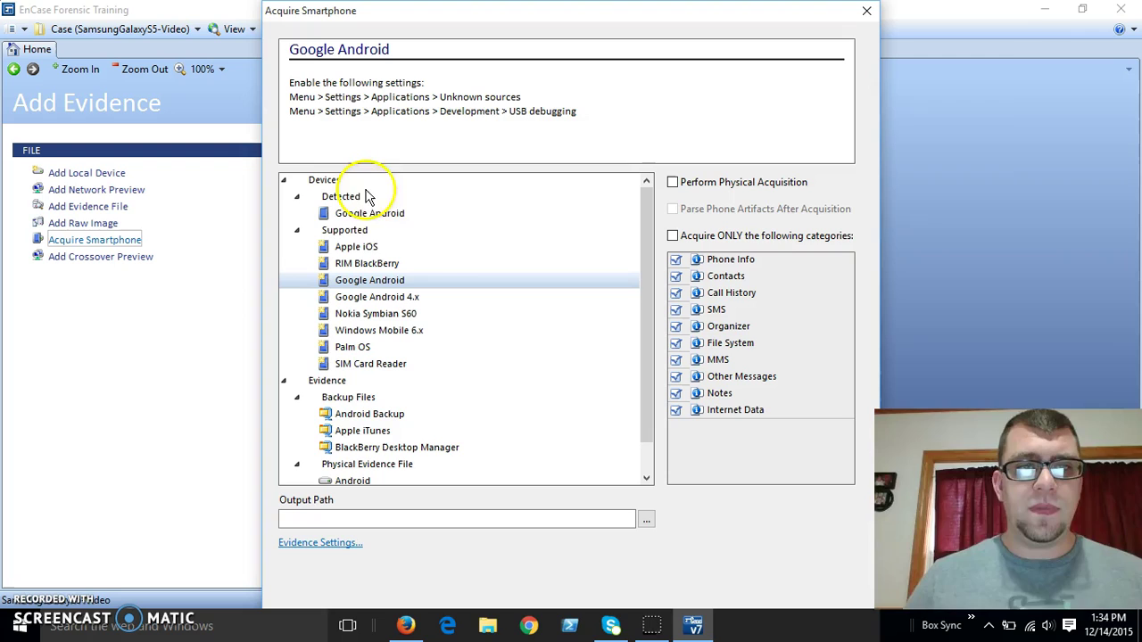
- Choose the detected Google Android device and enter c:\galaxys5video as the acquisition's output path
click(372, 222)
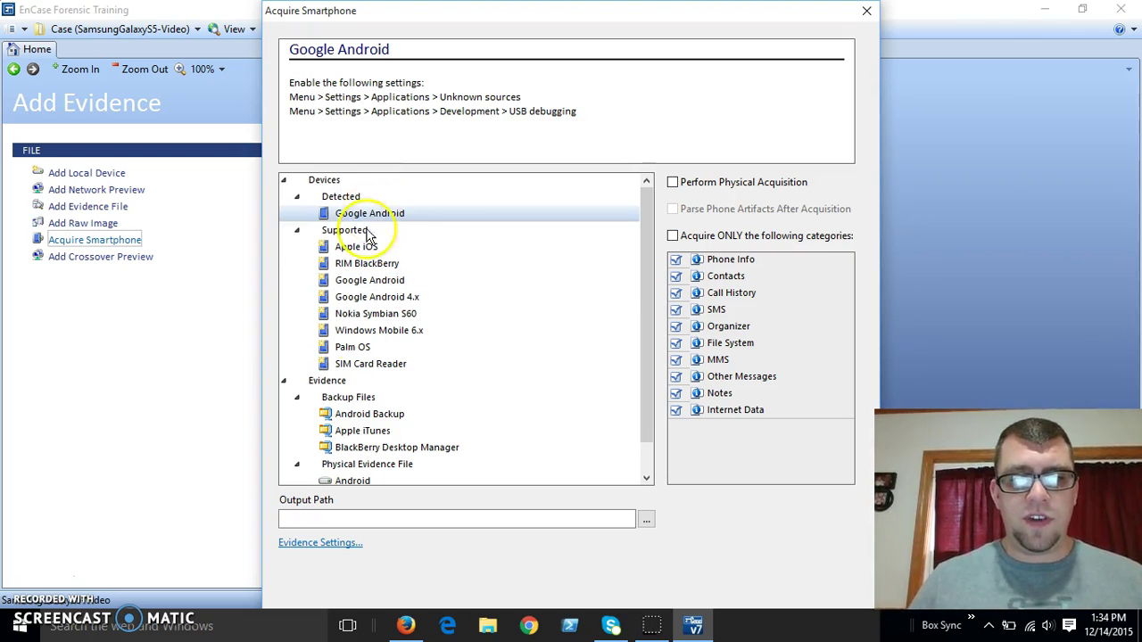
click(294, 521)
text(c:\)
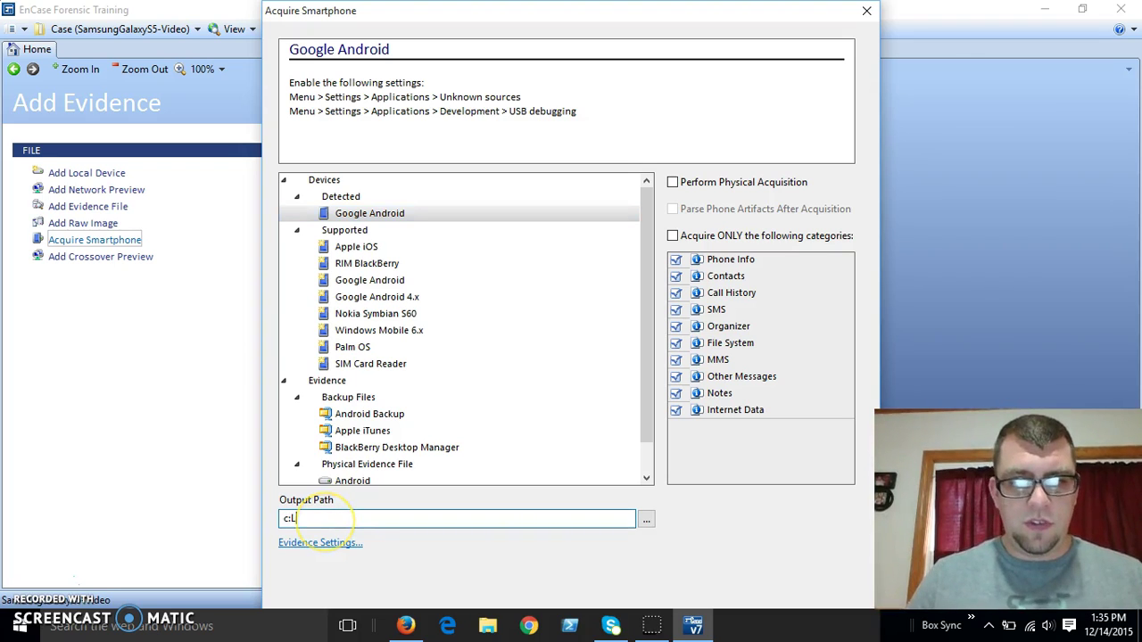
key(BackSpace)
text(\)
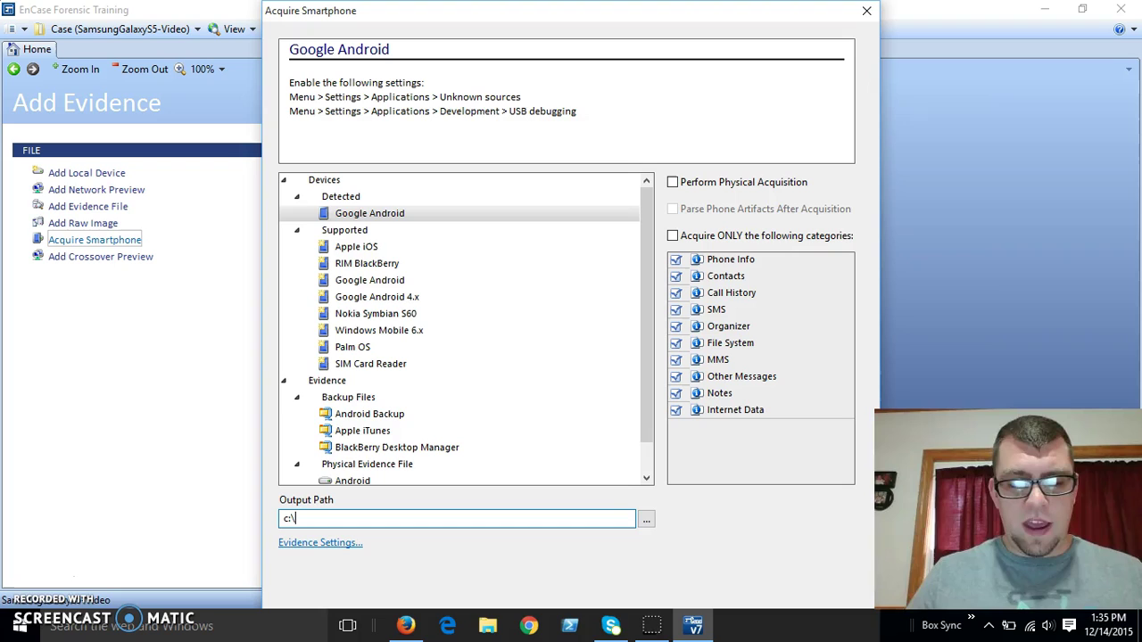
text(galaxy)
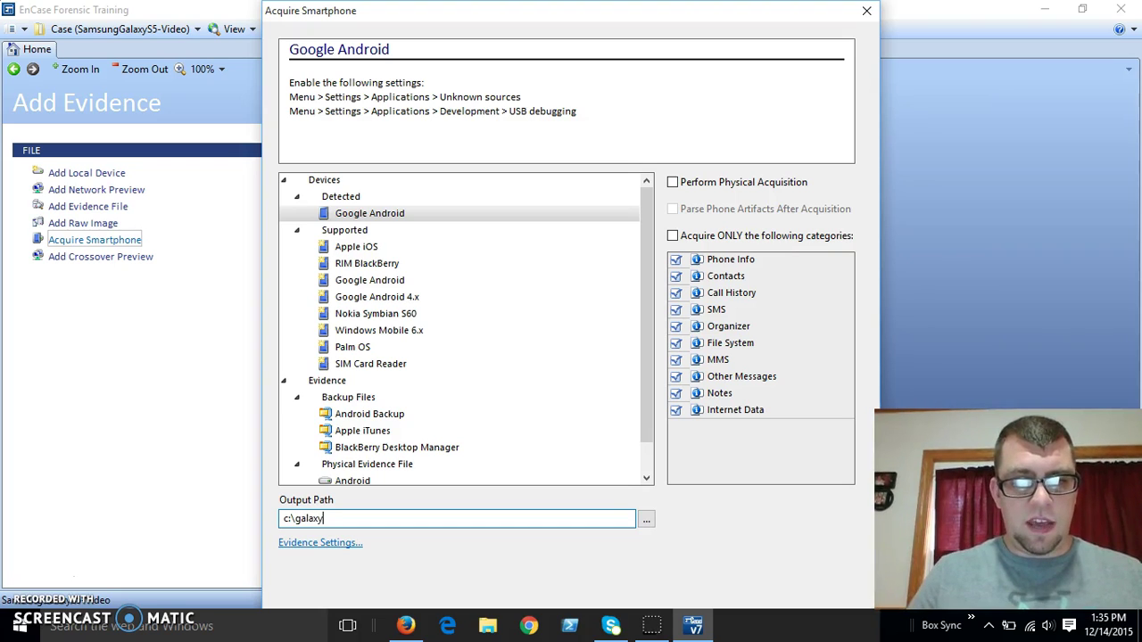
text(s5video)
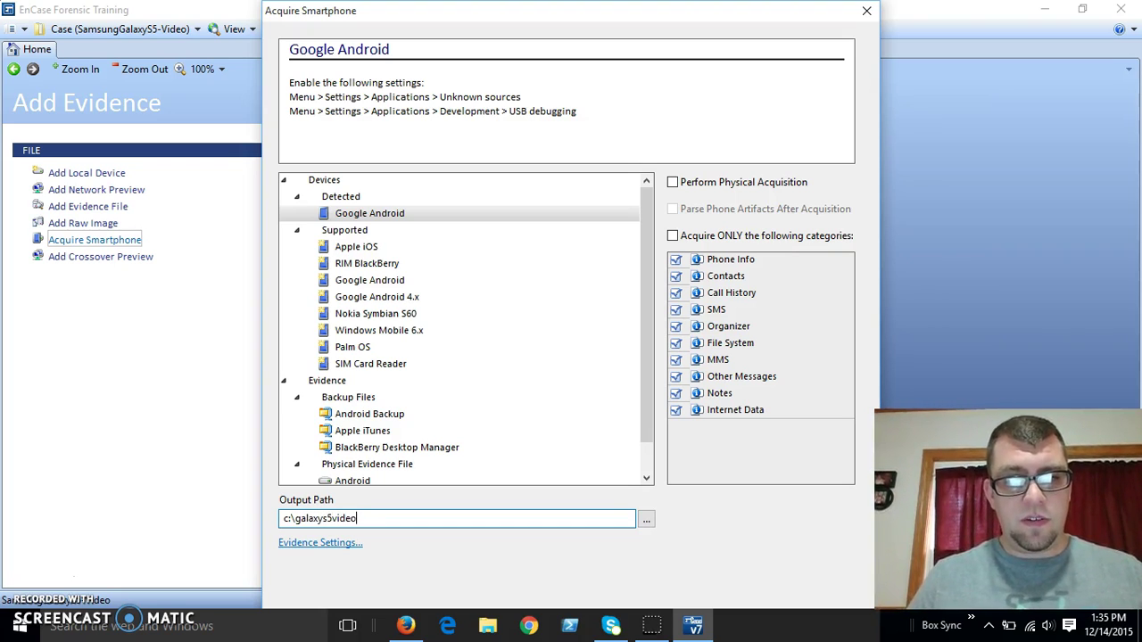
- Set the output file to galaxys5video on Local Disk (C:), saved as a Logical Evidence File (*.Lx01)
click(646, 518)
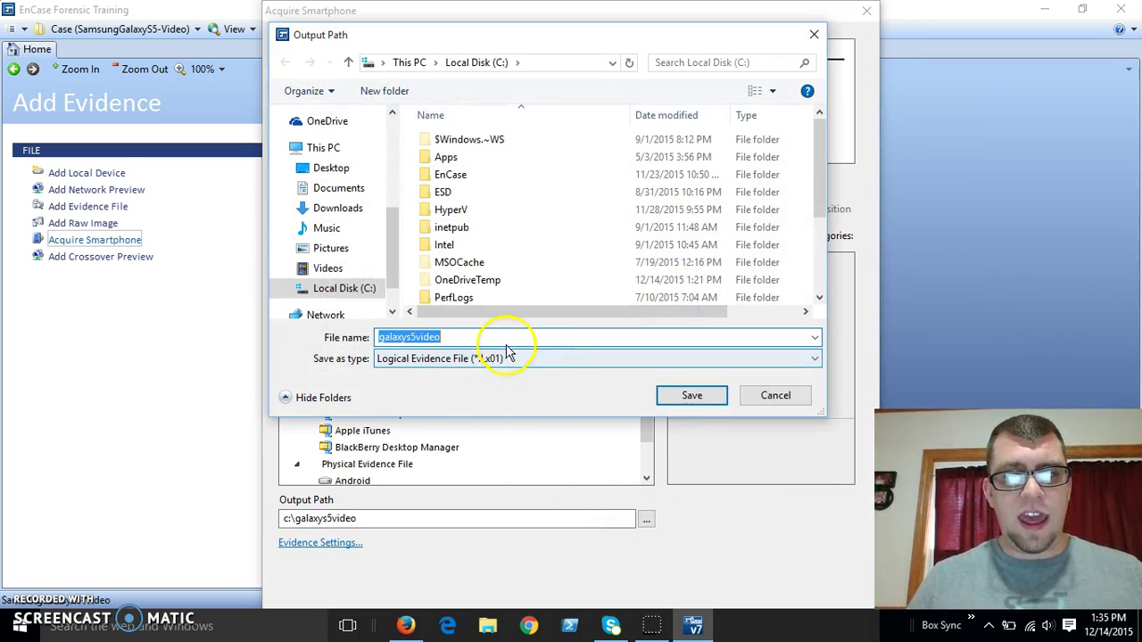
click(521, 339)
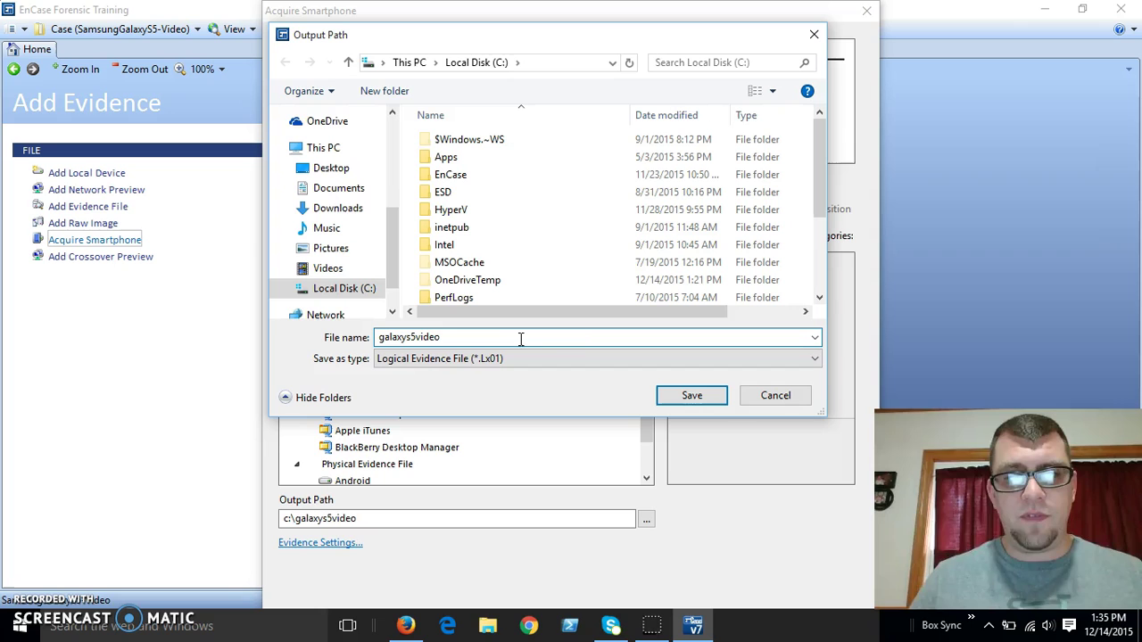
click(671, 394)
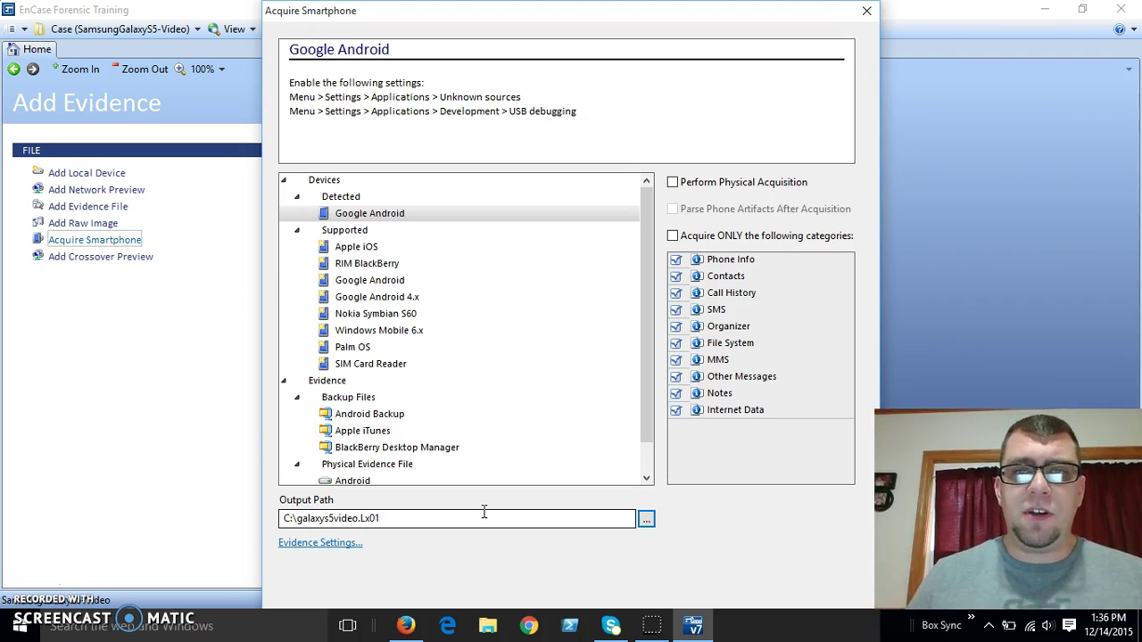
click(459, 520)
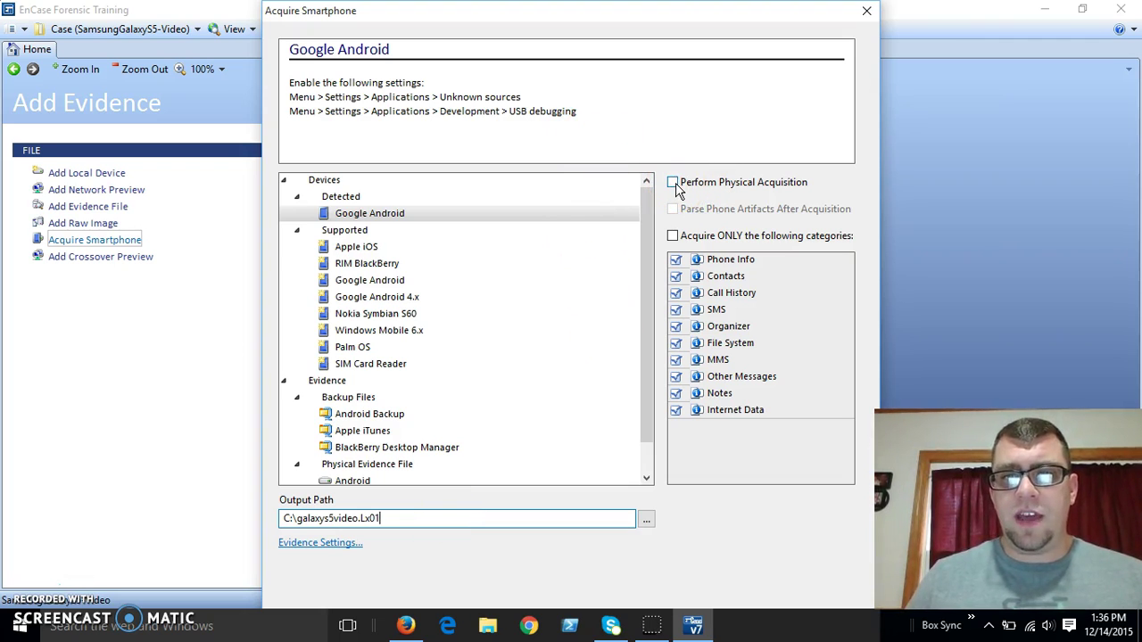
- Try physical acquisition with phone artifact parsing, and turn physical acquisition back off
click(676, 183)
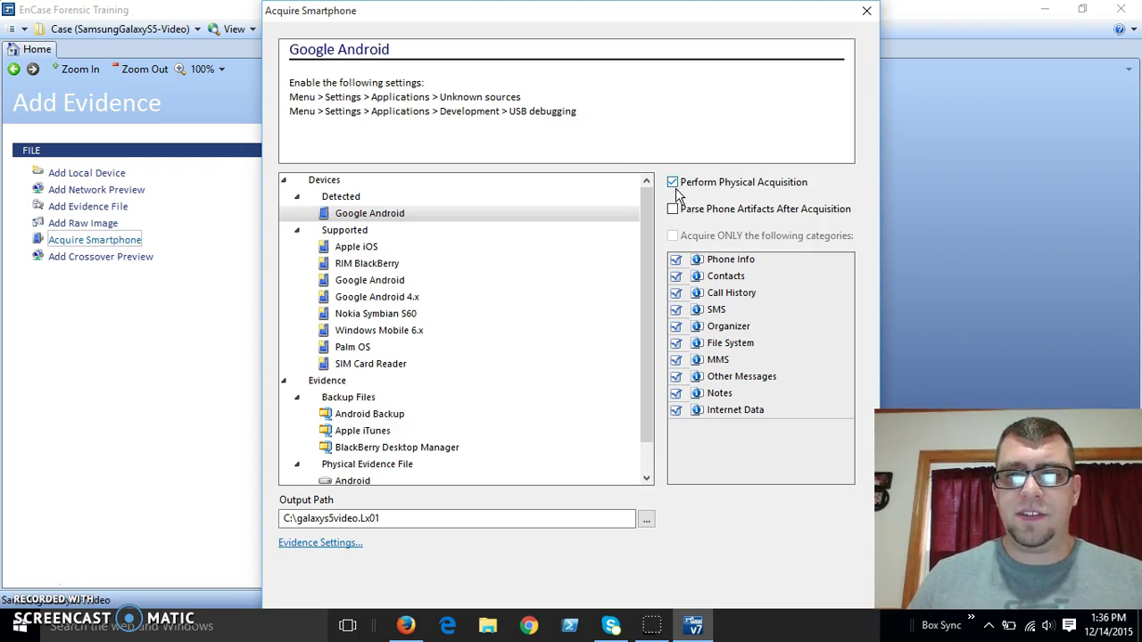
click(673, 211)
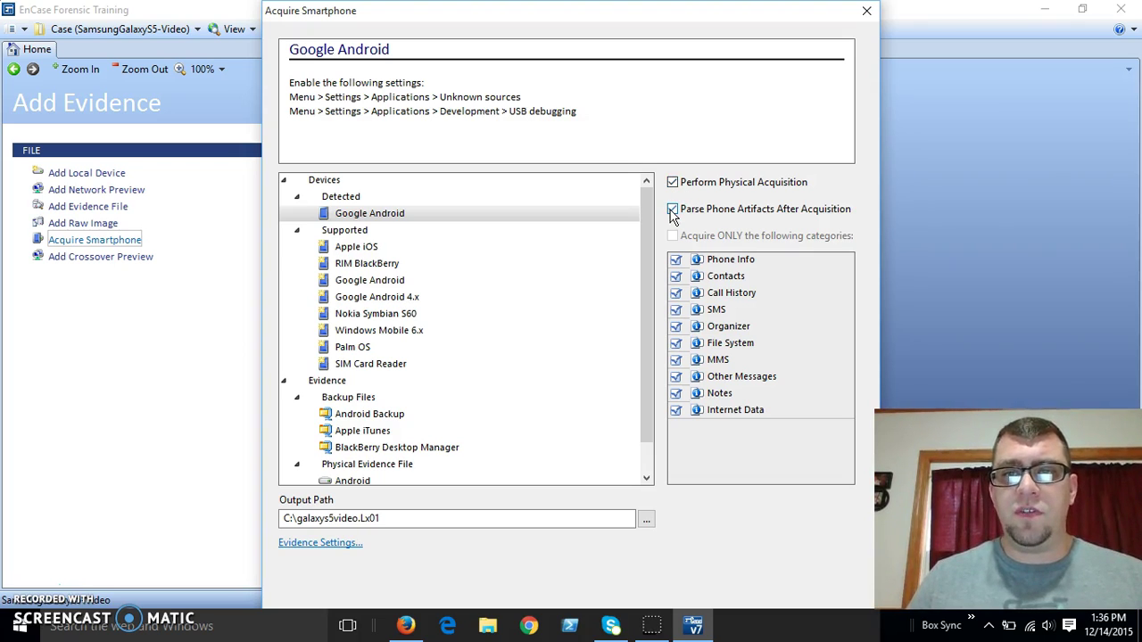
click(672, 183)
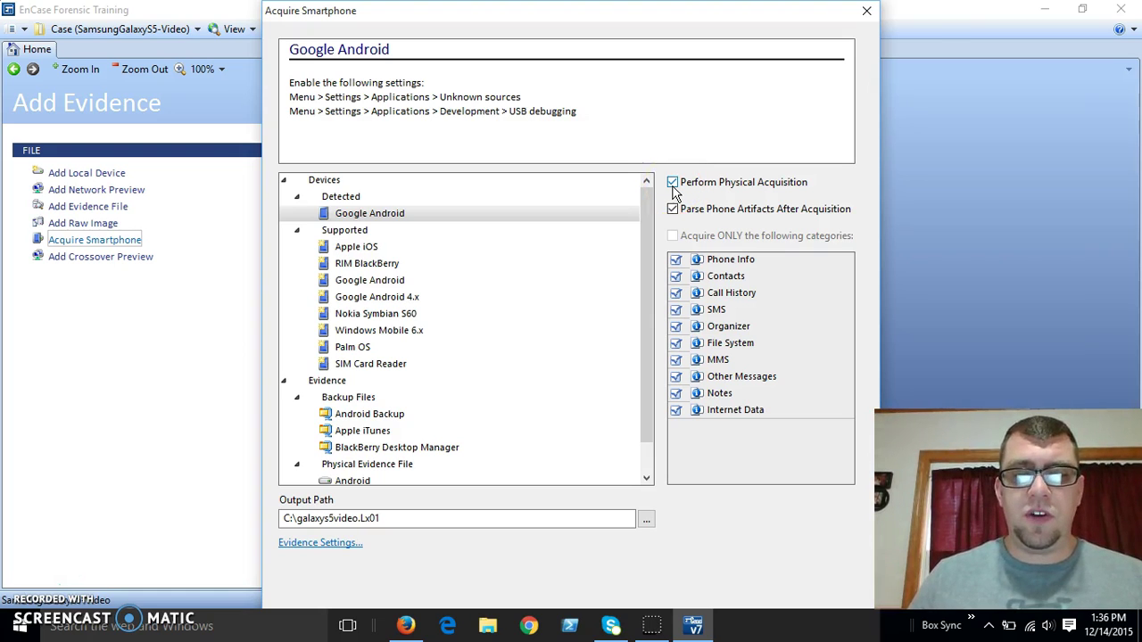
click(550, 400)
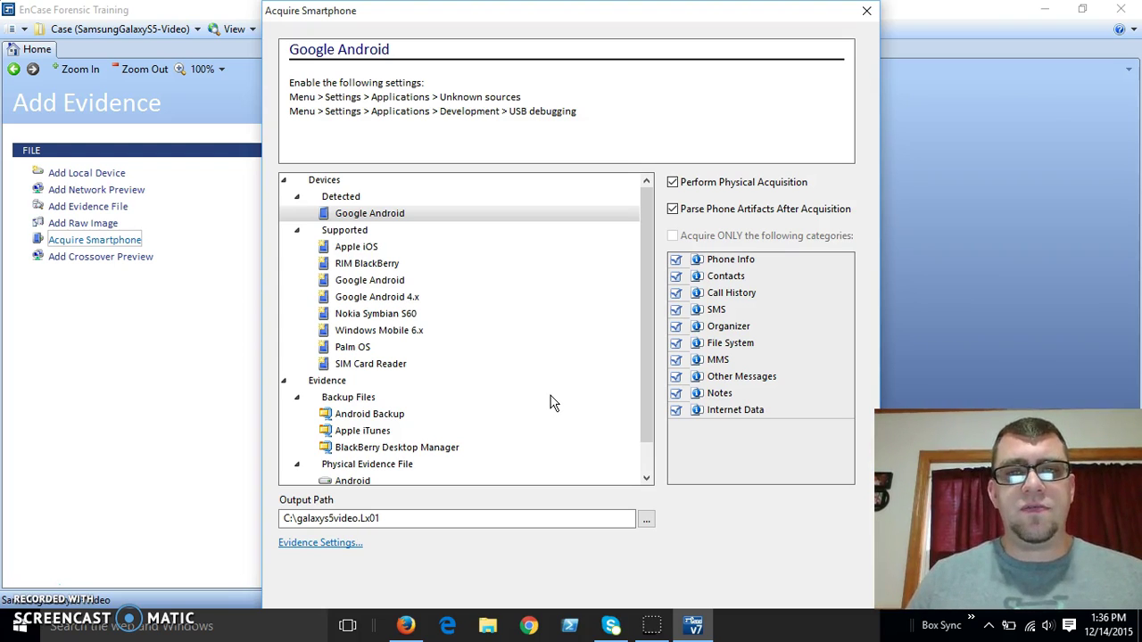
click(674, 183)
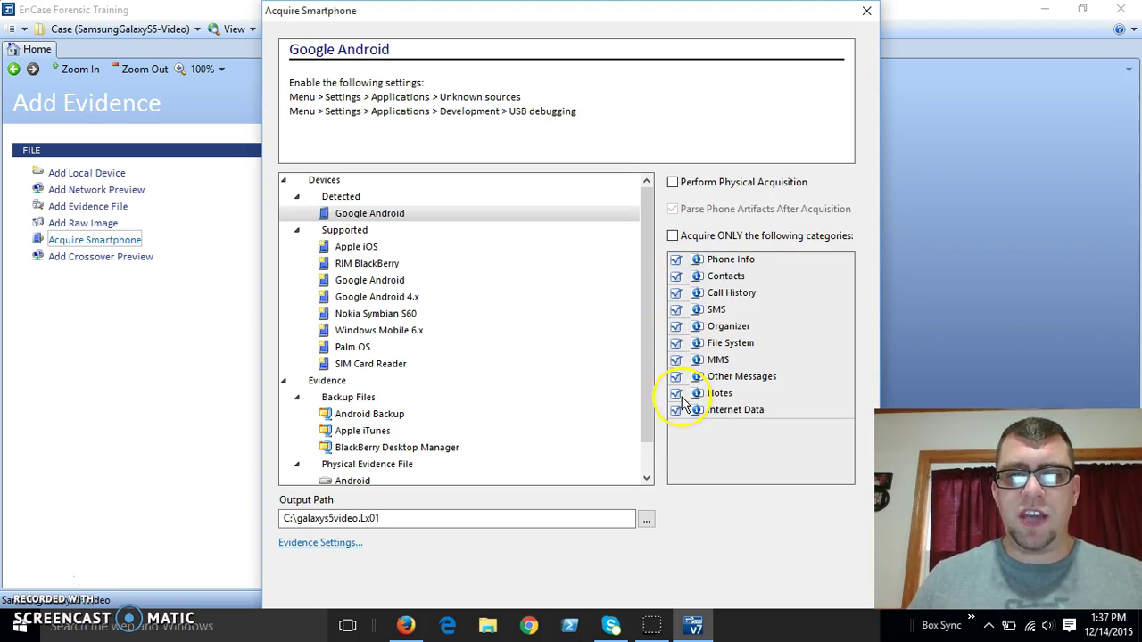
- Restrict the acquisition to the listed categories with all of them selected, and start acquiring the phone
click(672, 236)
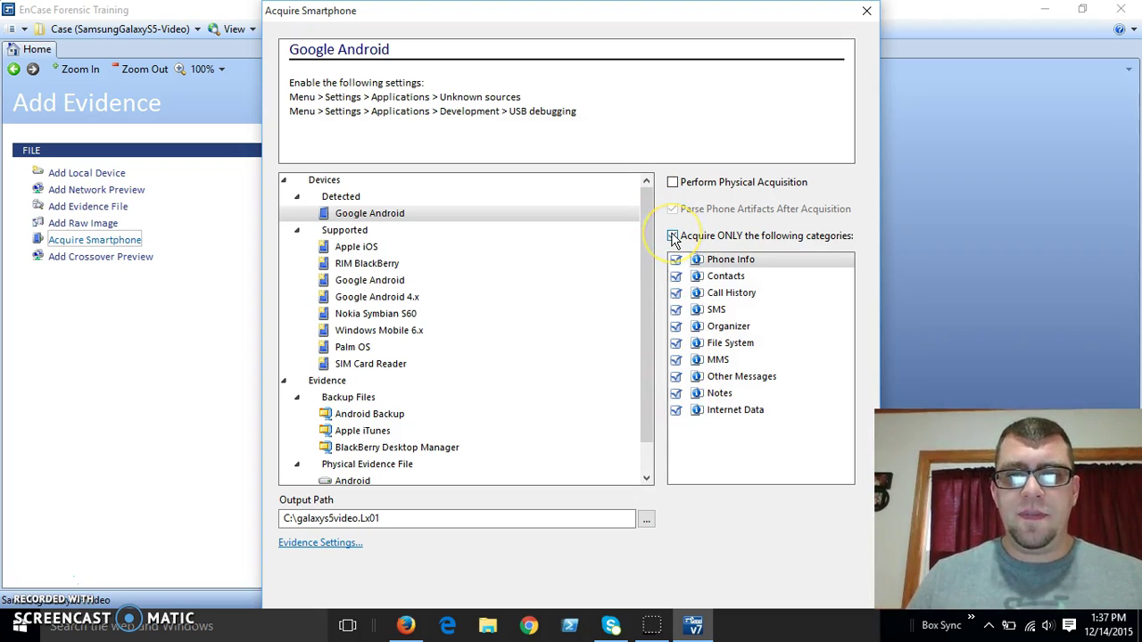
click(676, 360)
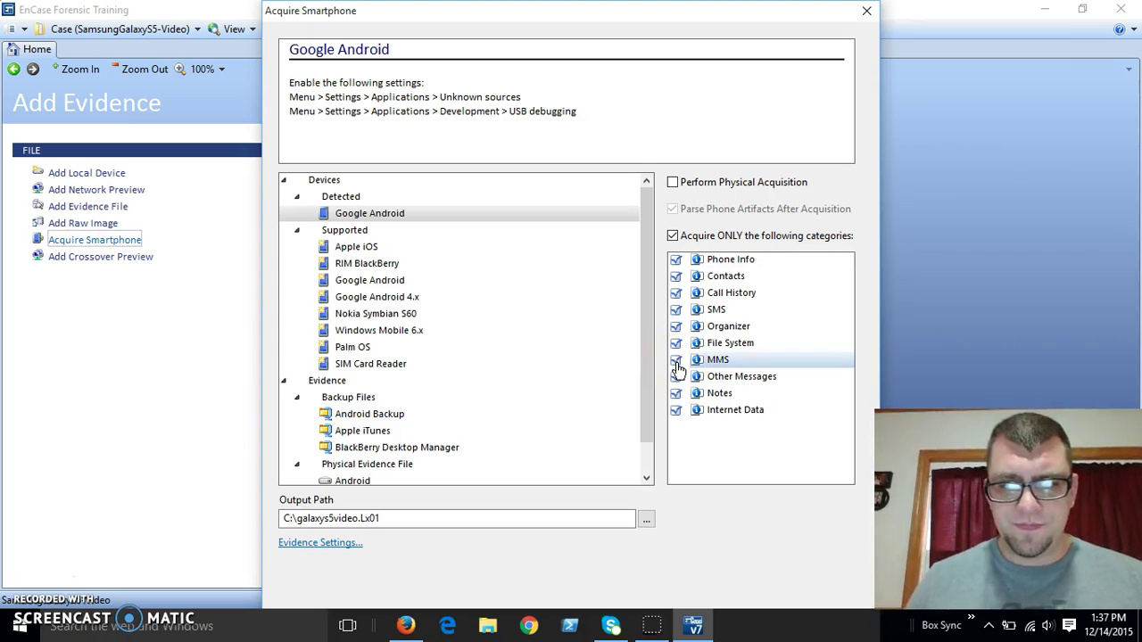
click(677, 361)
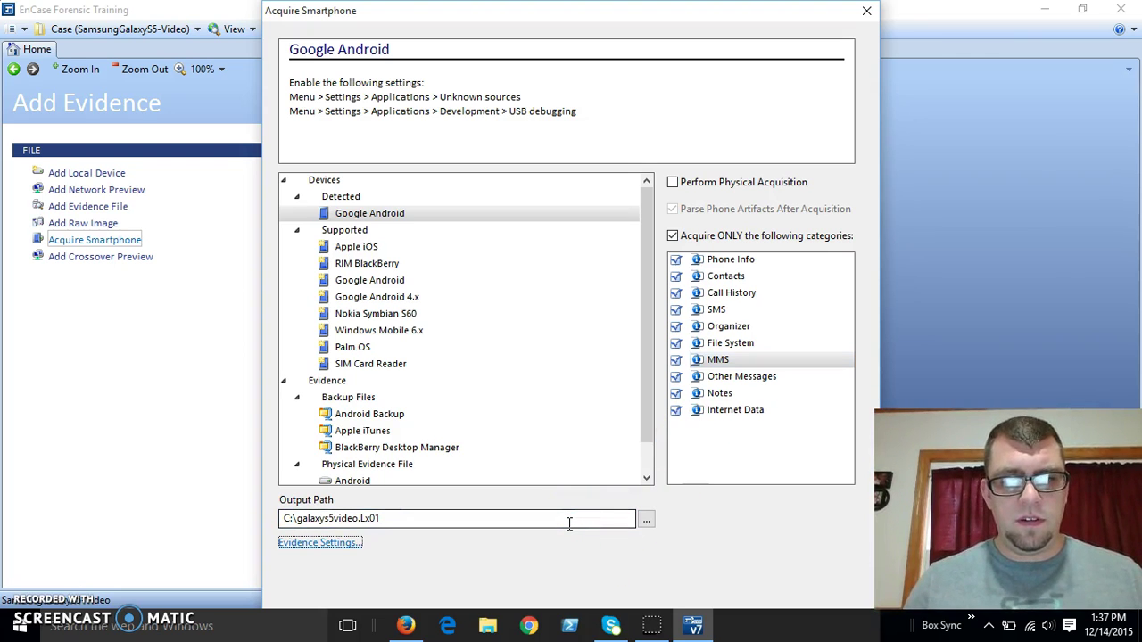
key(Return)
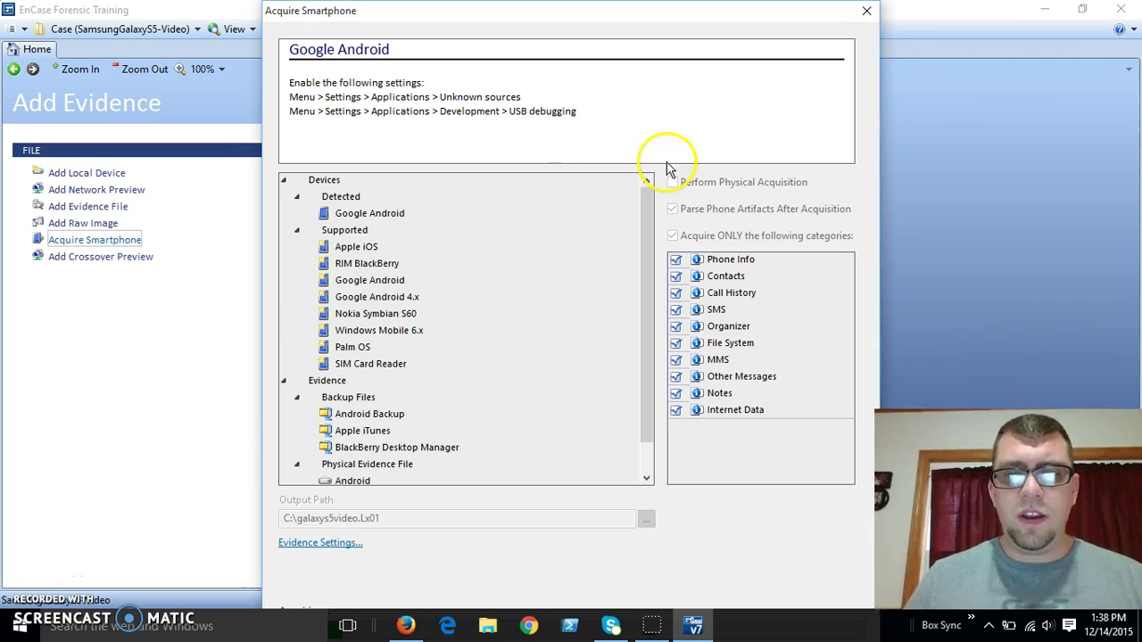
key(super)
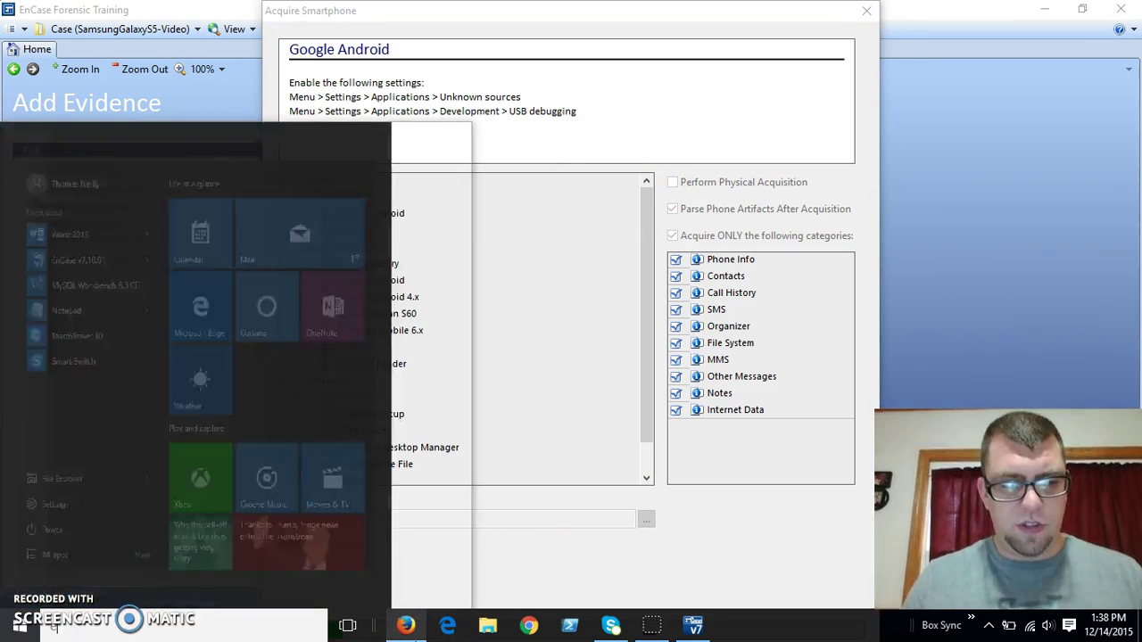
text(encase)
key(Escape)
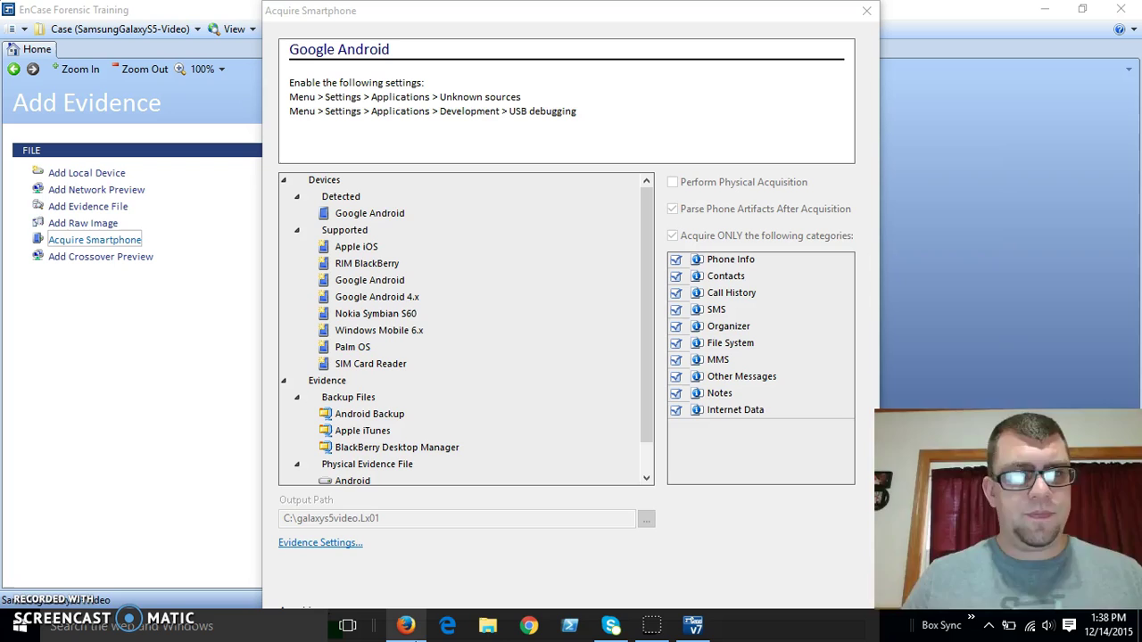